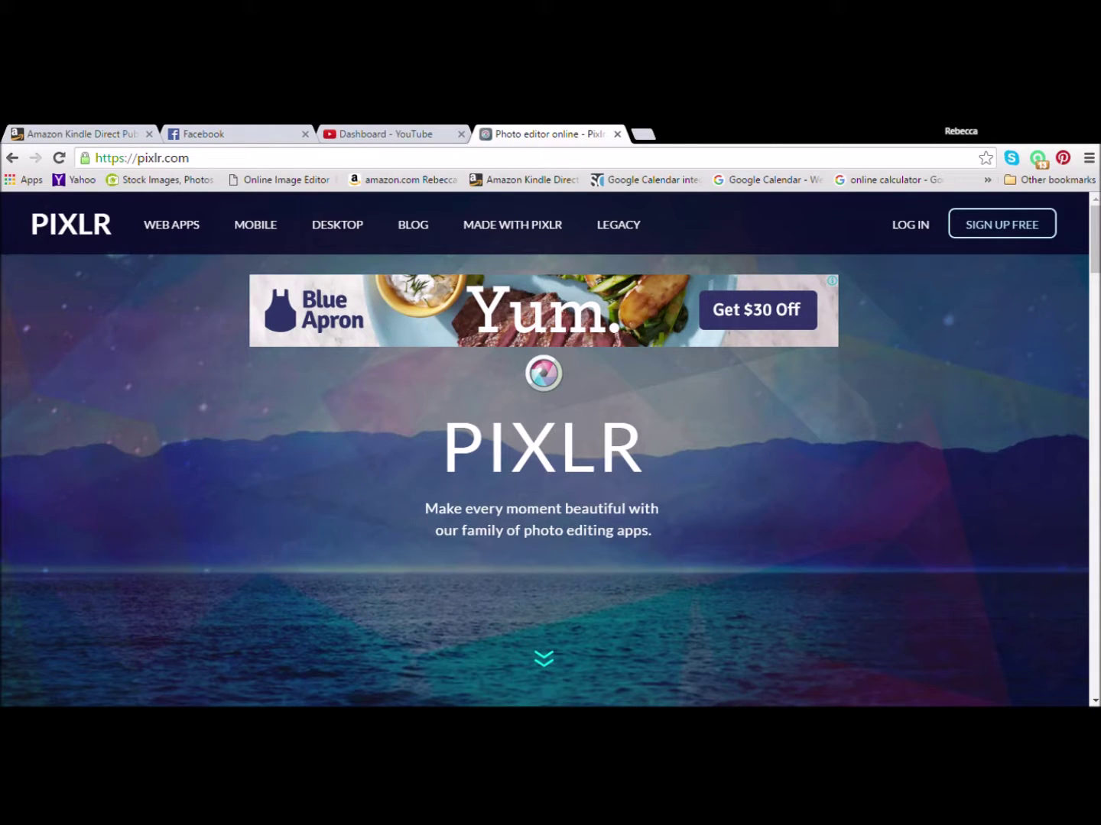
Scroll down the Pixlr site to the Pixlr Editor web app card.
{"action": "scroll", "coordinate": [849, 567], "scroll_direction": "down", "scroll_amount": 1}
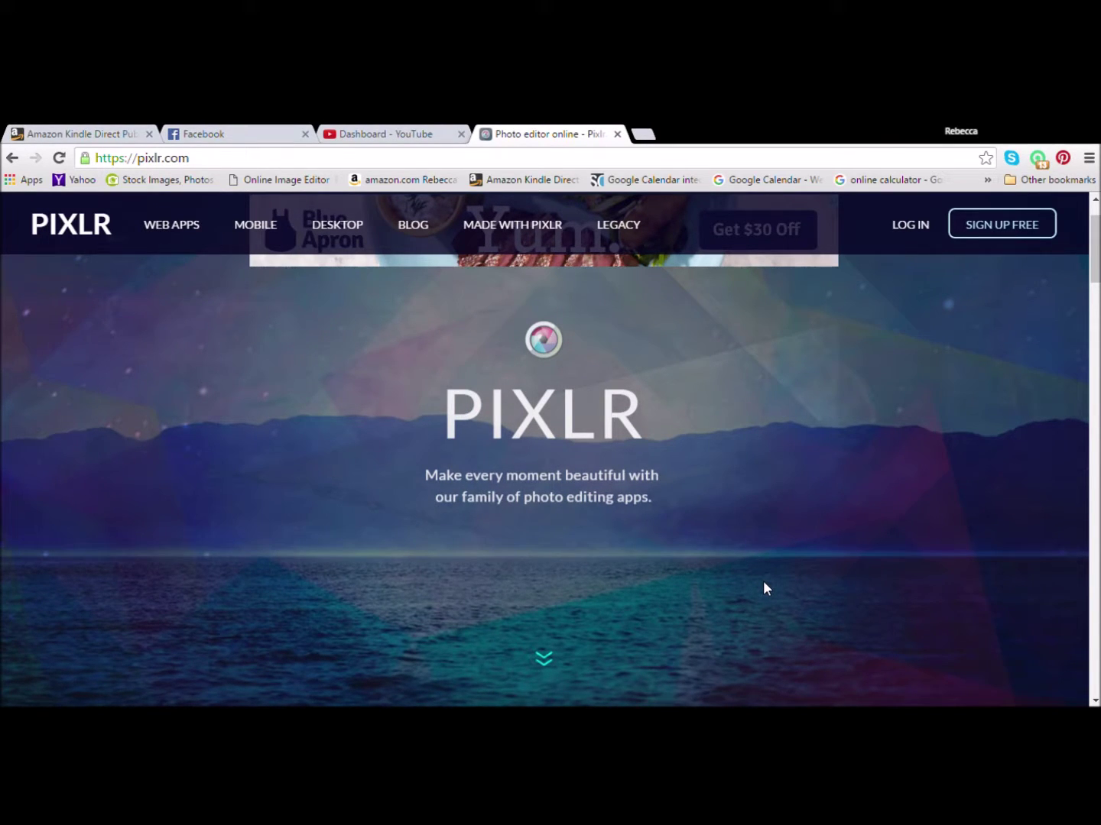
{"action": "scroll", "coordinate": [763, 587], "scroll_direction": "down", "scroll_amount": 5}
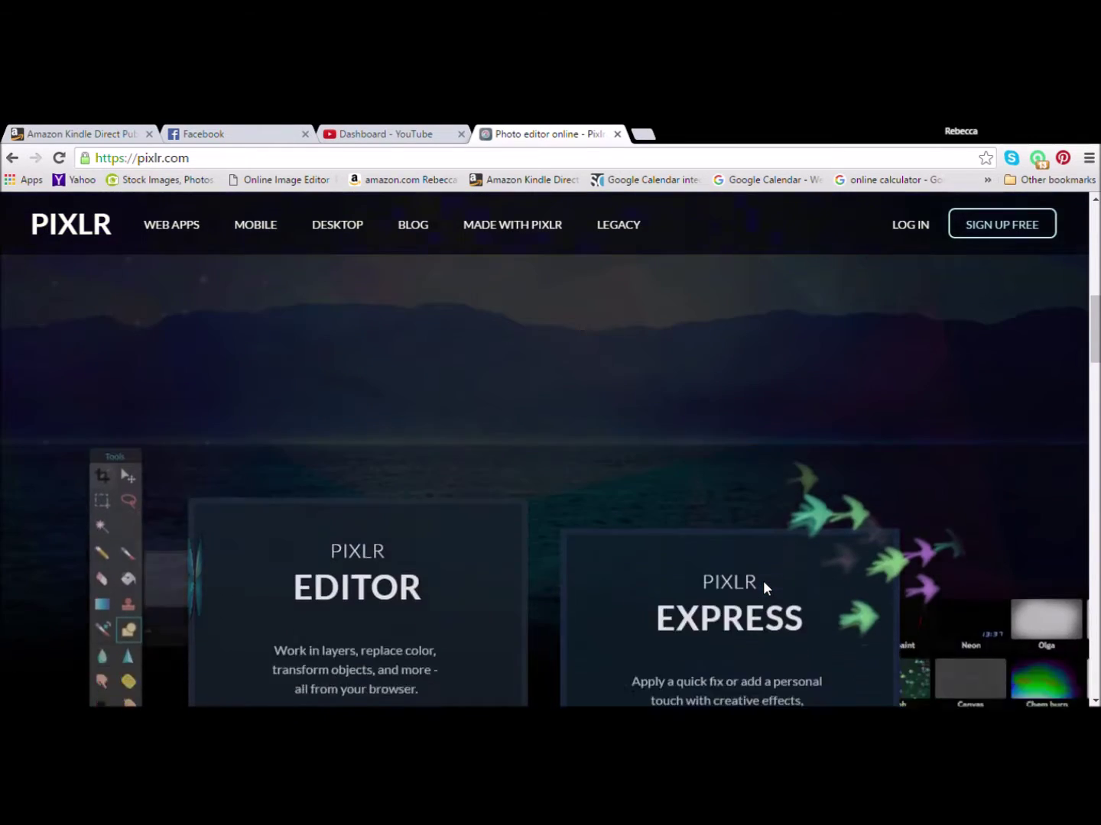
{"action": "scroll", "coordinate": [763, 580], "scroll_direction": "down", "scroll_amount": 3}
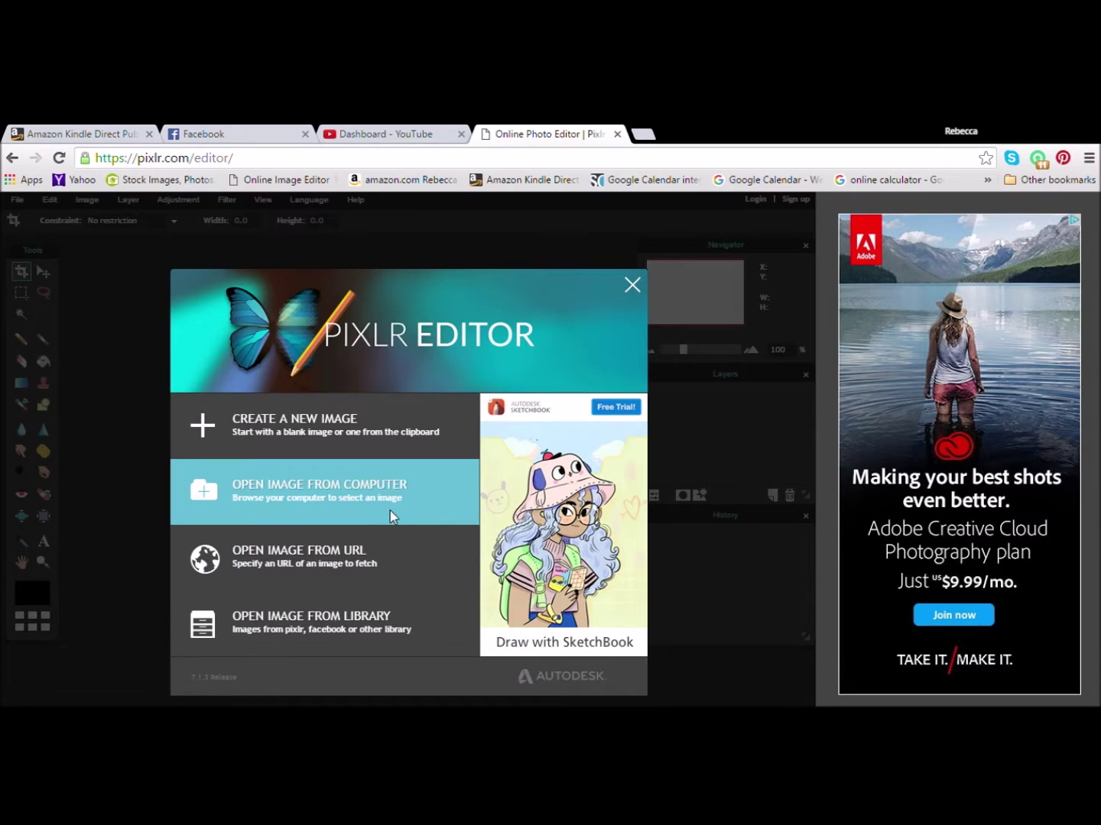
Open the blank 3D book mockup image from the computer.
{"action": "left_click", "coordinate": [376, 493]}
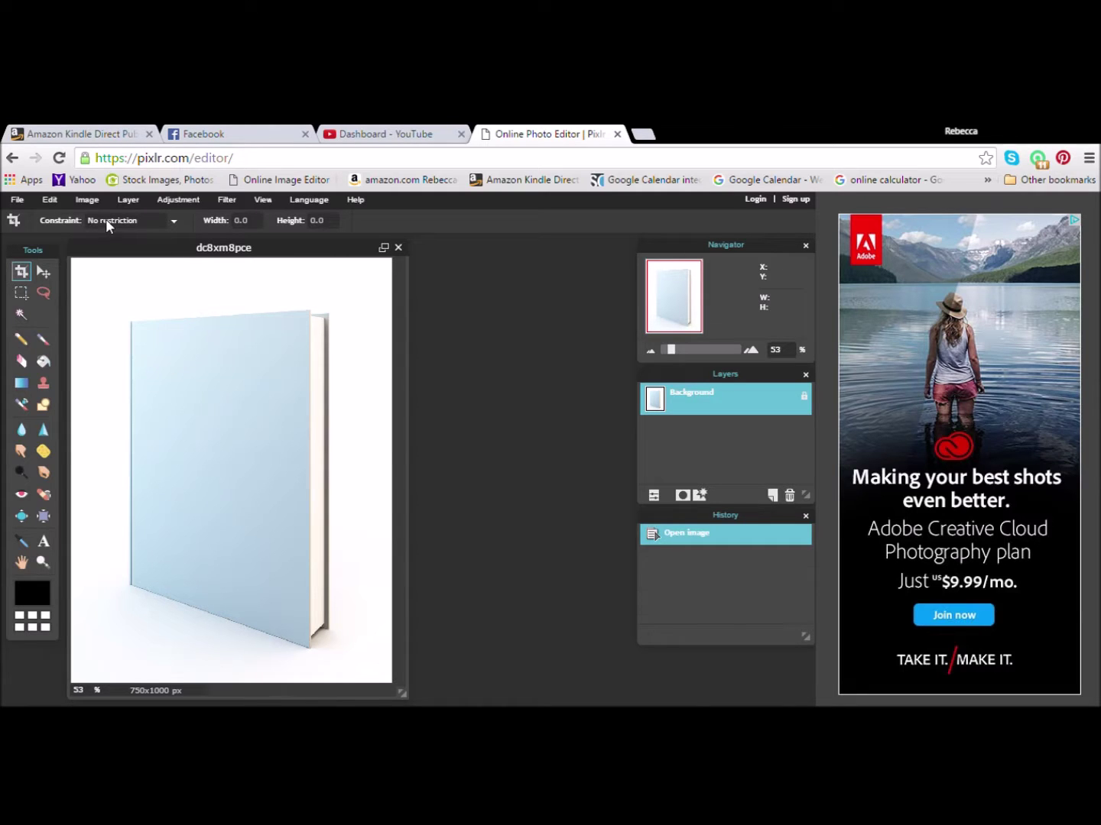
Add the cover photo of a woman as Layer 1 over the mockup via Open image as layer.
{"action": "left_click", "coordinate": [127, 200]}
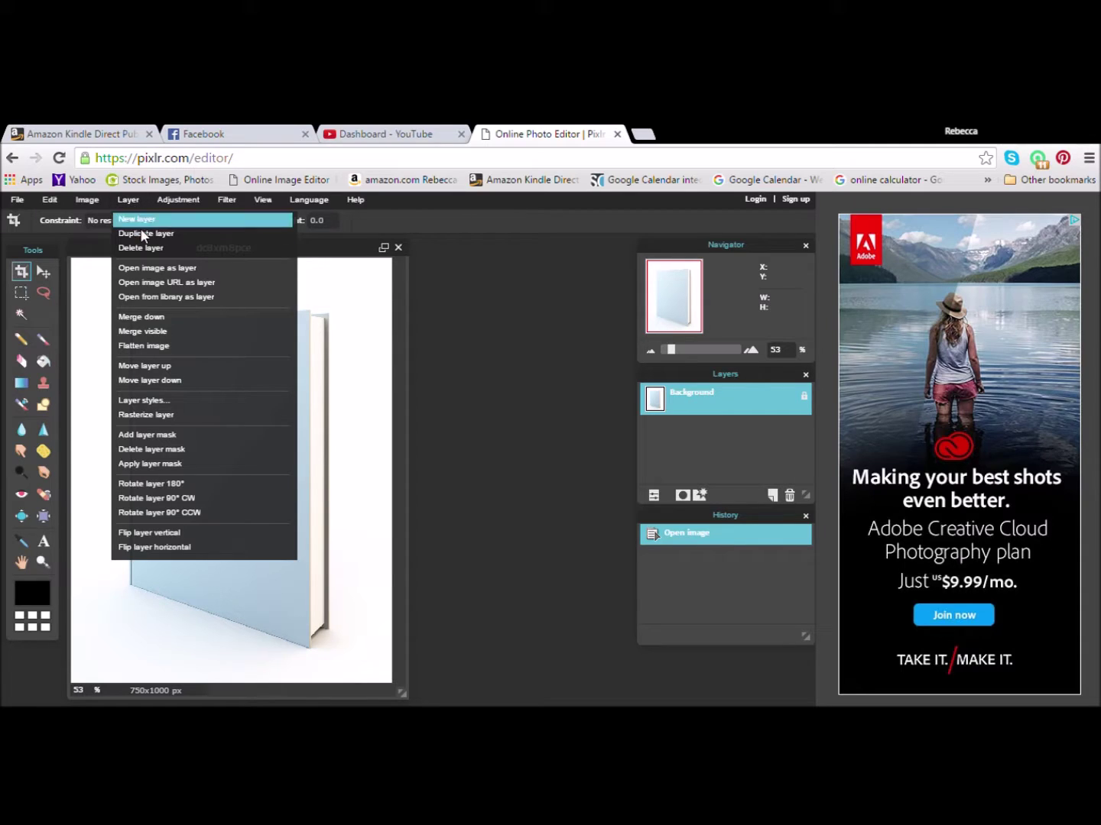
{"action": "left_click", "coordinate": [151, 269]}
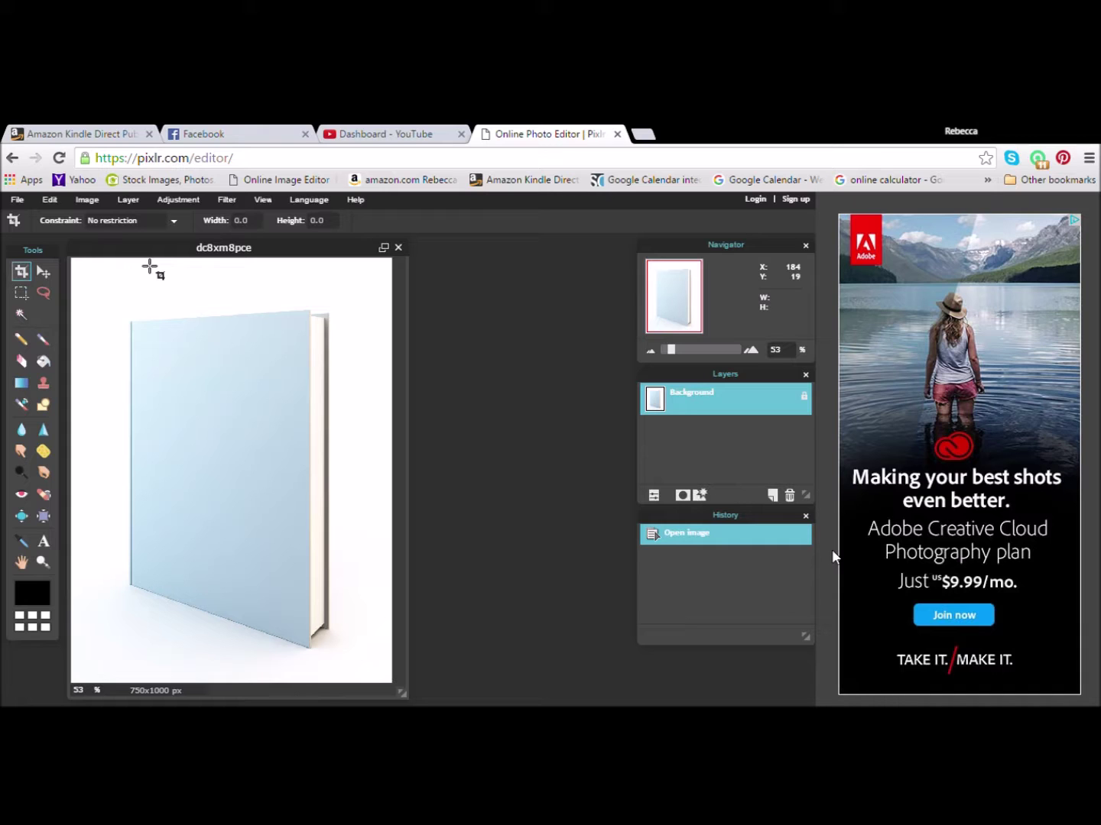
{"action": "key", "text": "ctrl+v"}
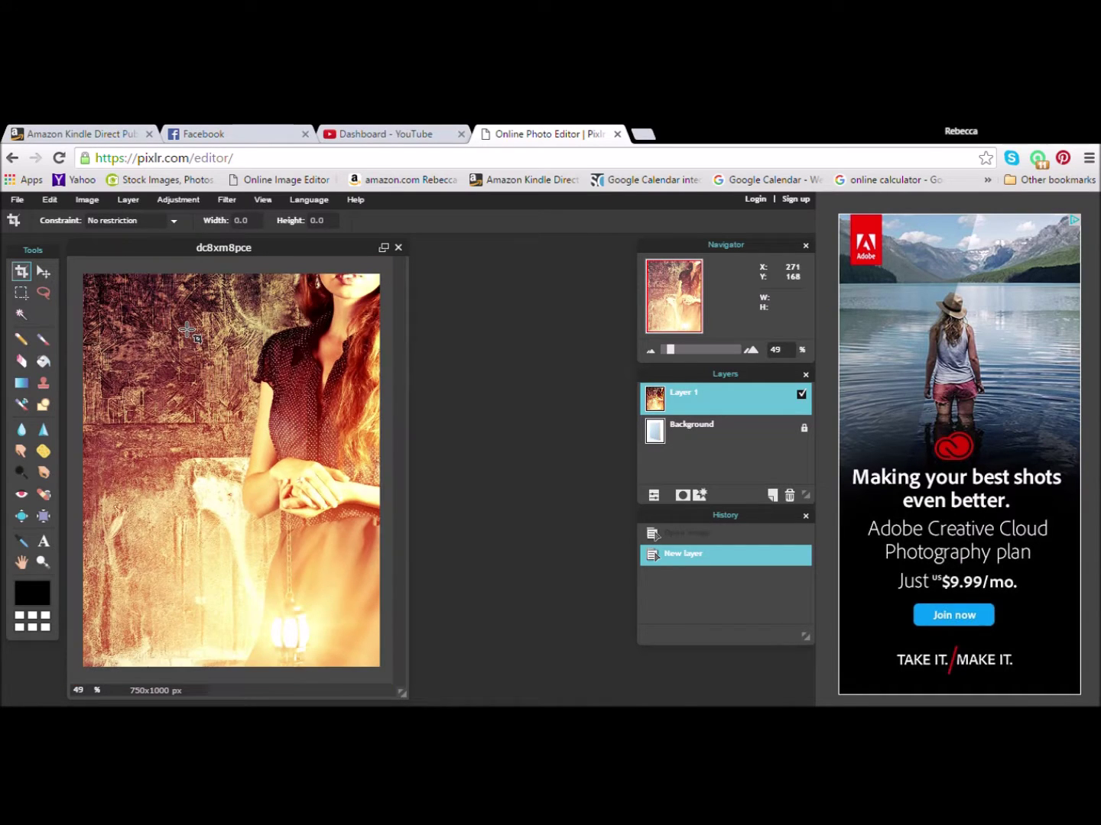
{"action": "scroll", "coordinate": [188, 330], "scroll_direction": "down", "scroll_amount": 1}
{"action": "scroll", "coordinate": [187, 330], "scroll_direction": "down", "scroll_amount": 1}
{"action": "scroll", "coordinate": [169, 367], "scroll_direction": "down", "scroll_amount": 2}
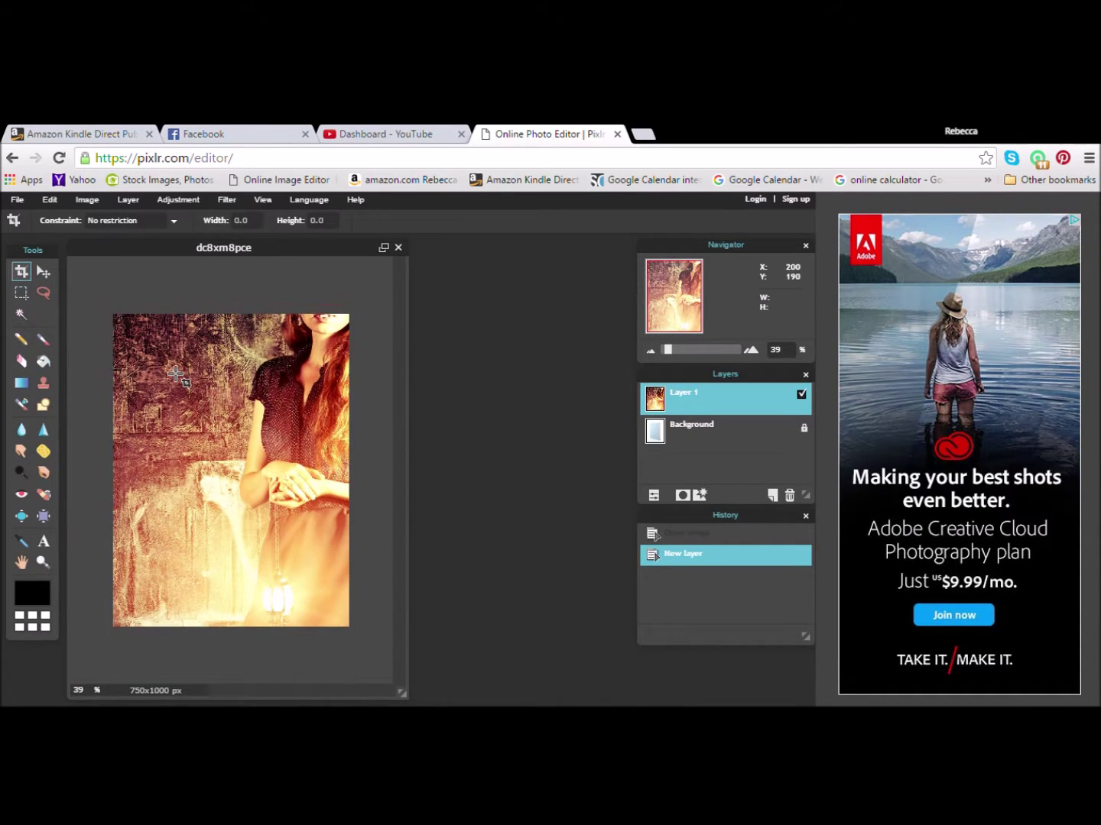
{"action": "scroll", "coordinate": [176, 375], "scroll_direction": "down", "scroll_amount": 1}
{"action": "scroll", "coordinate": [176, 375], "scroll_direction": "down", "scroll_amount": 1}
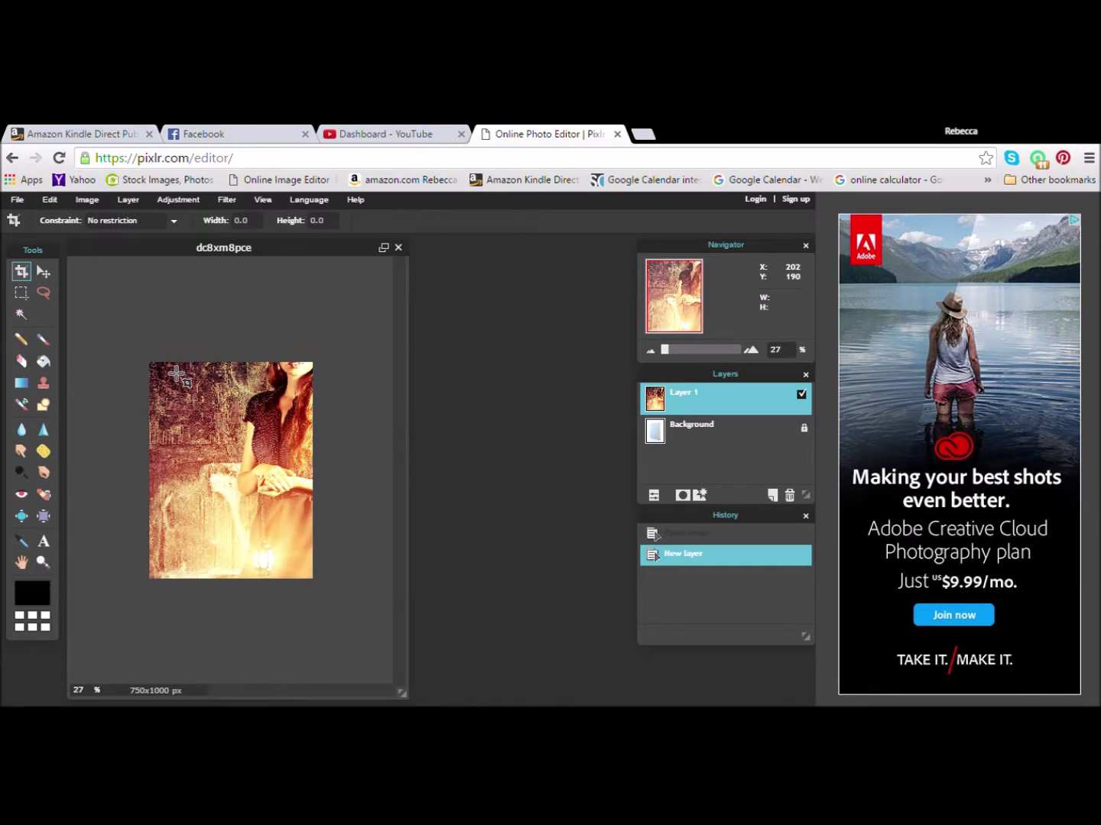
{"action": "scroll", "coordinate": [176, 376], "scroll_direction": "up", "scroll_amount": 4}
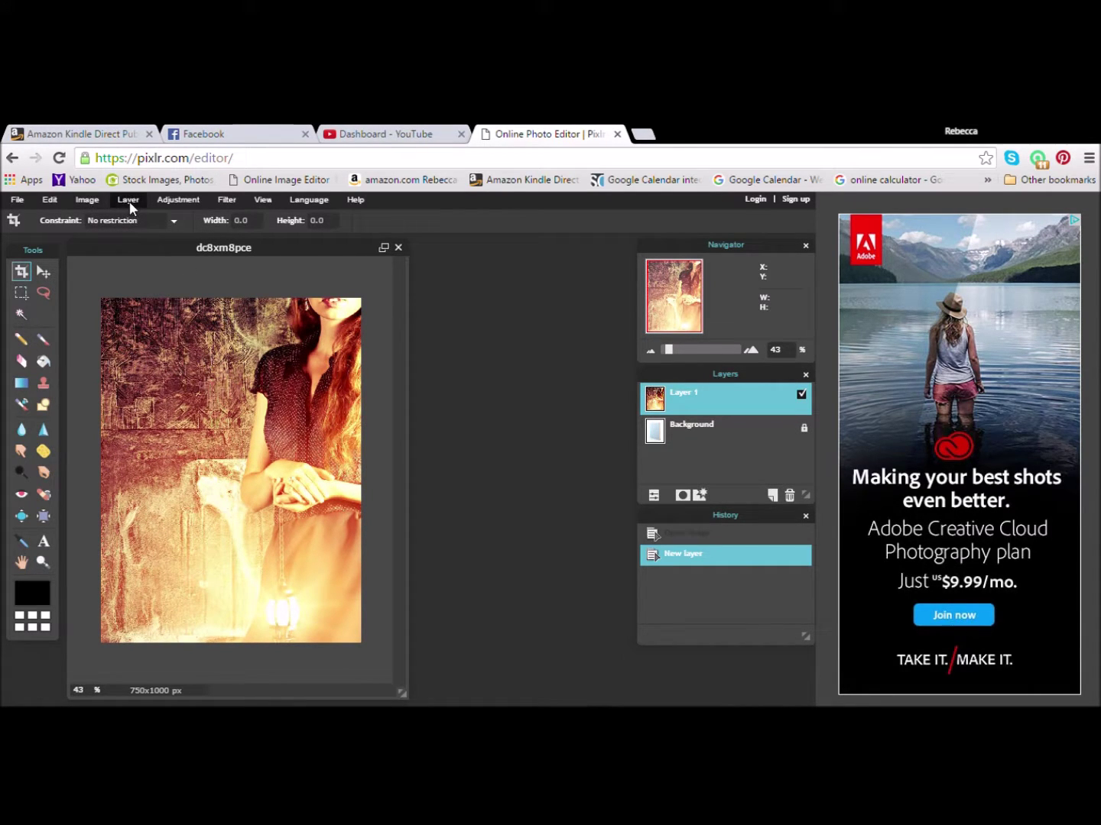
Start Free distort and roughly pull the cover's four corners in toward the book.
{"action": "left_click", "coordinate": [51, 200]}
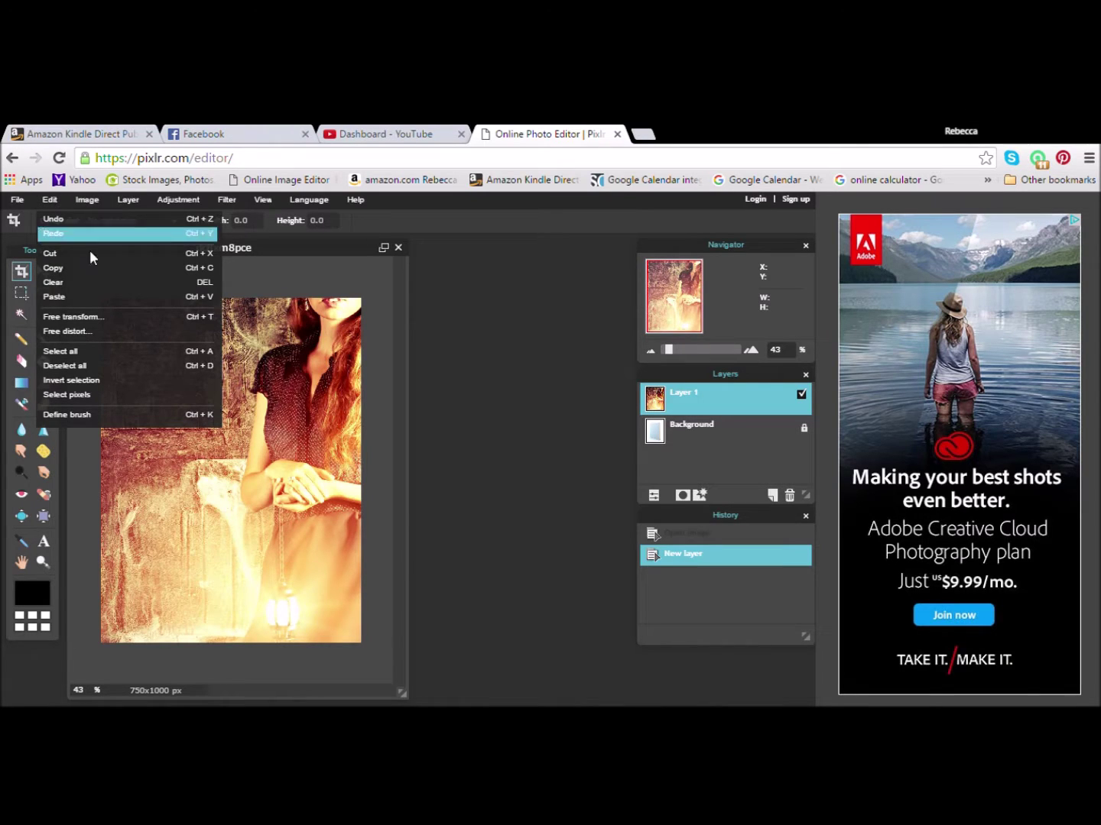
{"action": "left_click", "coordinate": [67, 332]}
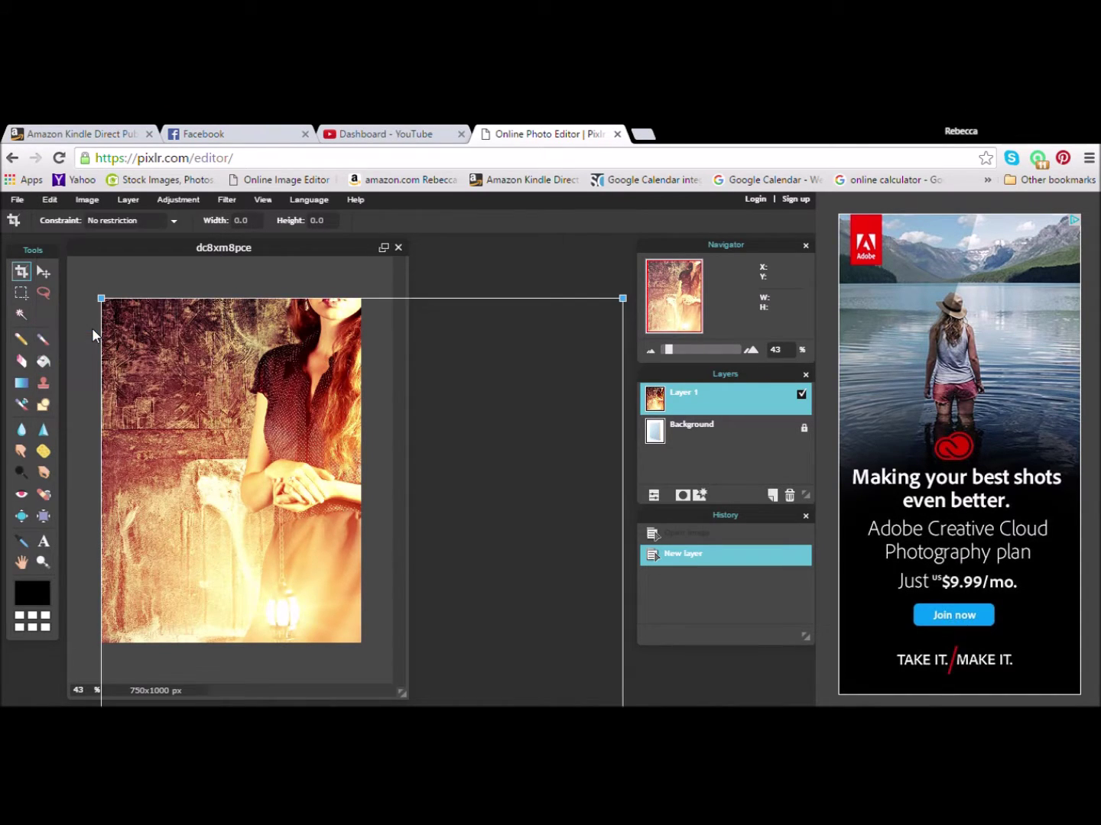
{"action": "left_click_drag", "start_coordinate": [106, 305], "coordinate": [150, 355]}
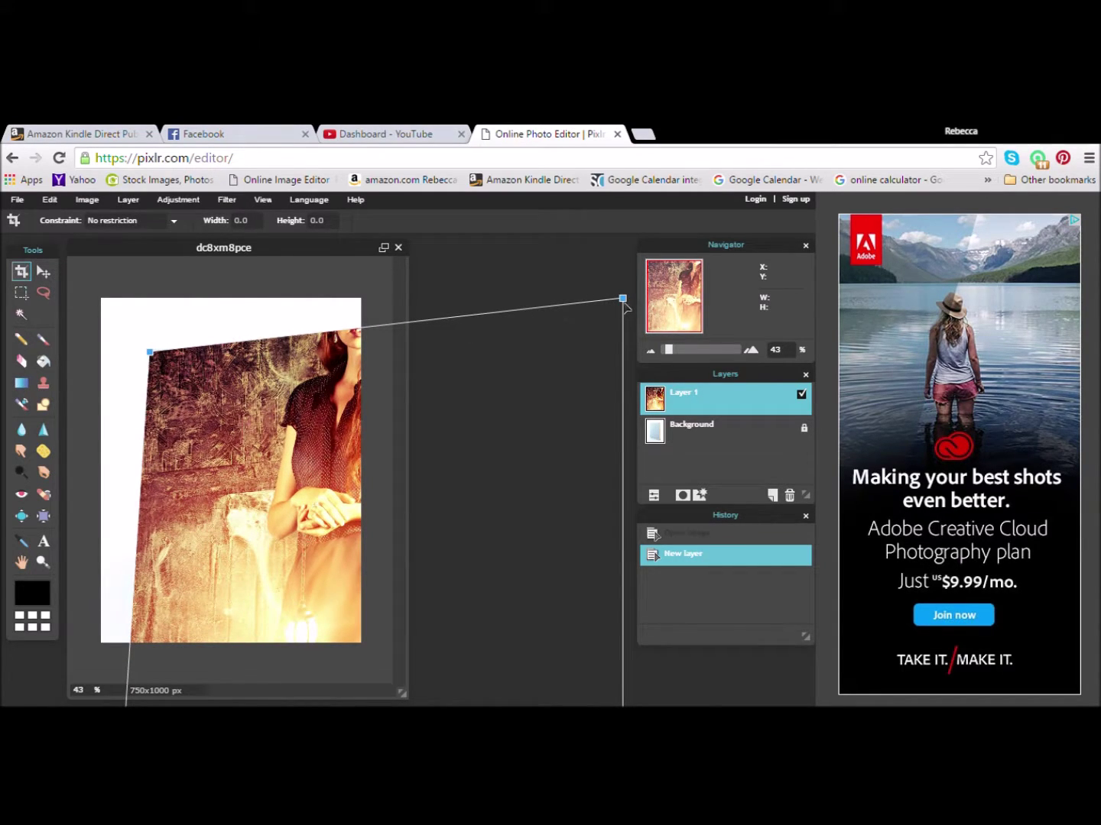
{"action": "left_click_drag", "start_coordinate": [622, 301], "coordinate": [299, 339]}
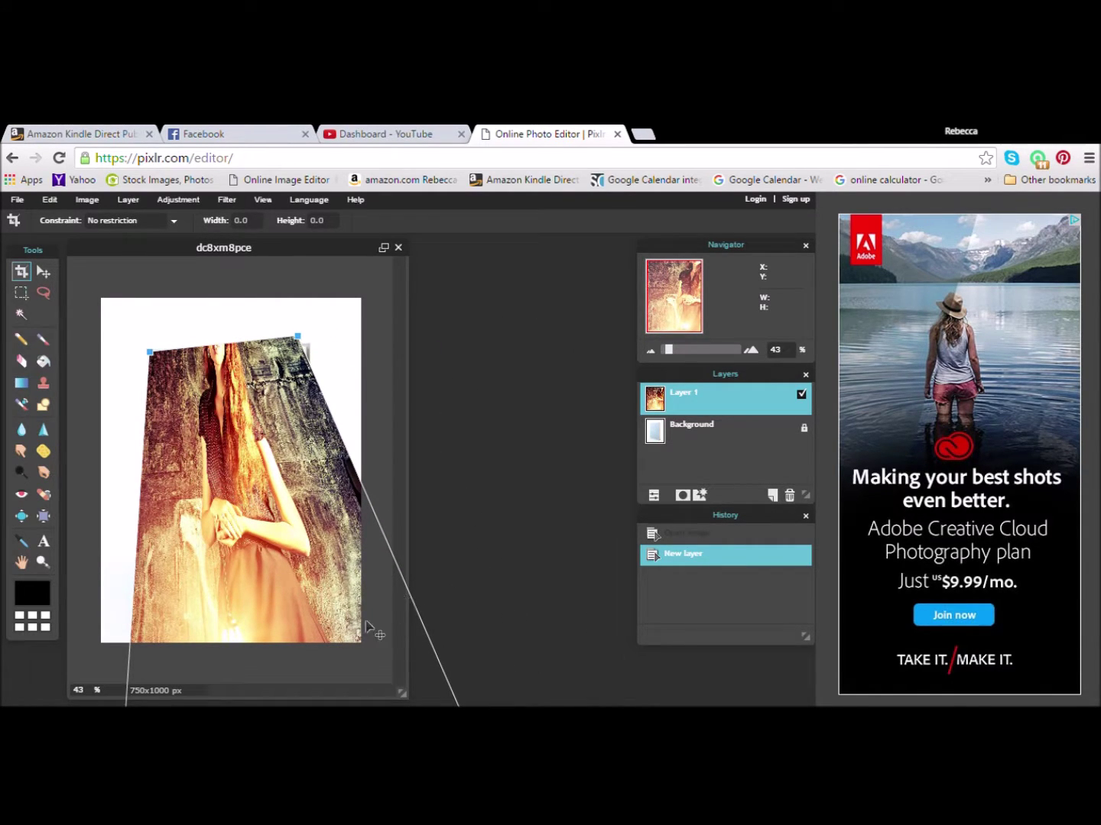
{"action": "left_click_drag", "start_coordinate": [366, 626], "coordinate": [330, 558]}
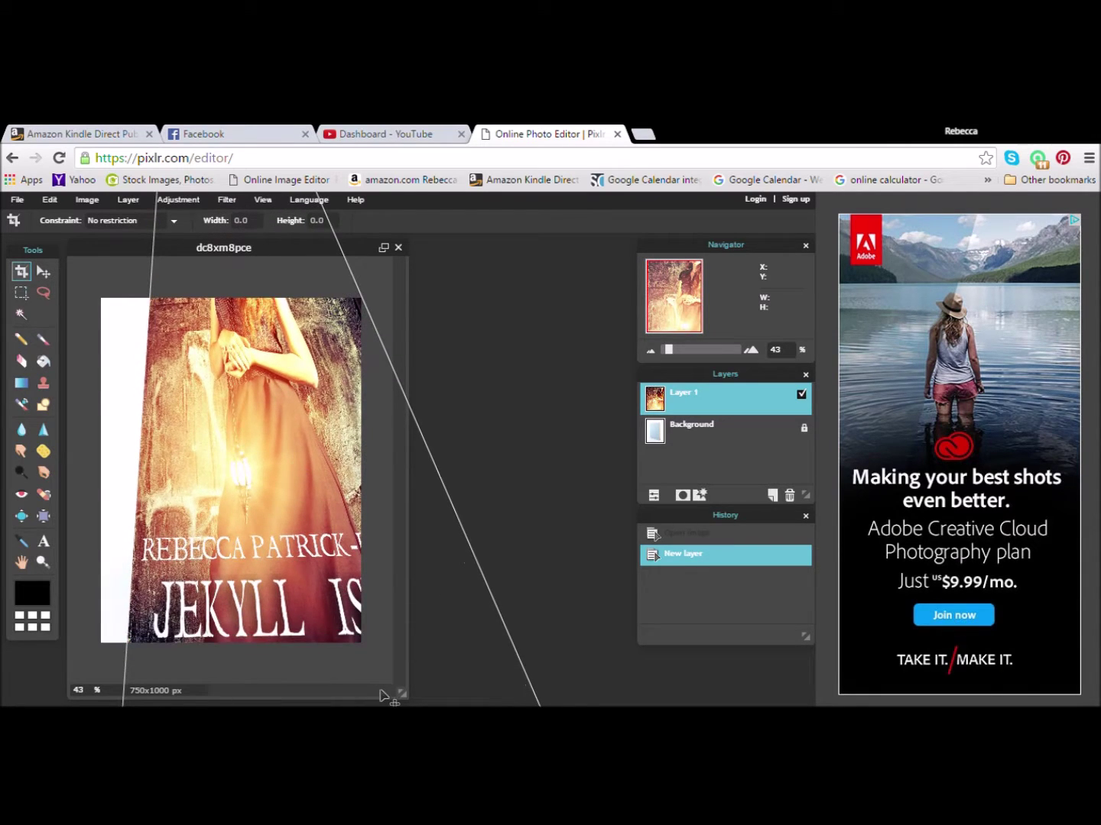
{"action": "left_click_drag", "start_coordinate": [380, 696], "coordinate": [373, 550]}
{"action": "left_click_drag", "start_coordinate": [467, 666], "coordinate": [425, 545]}
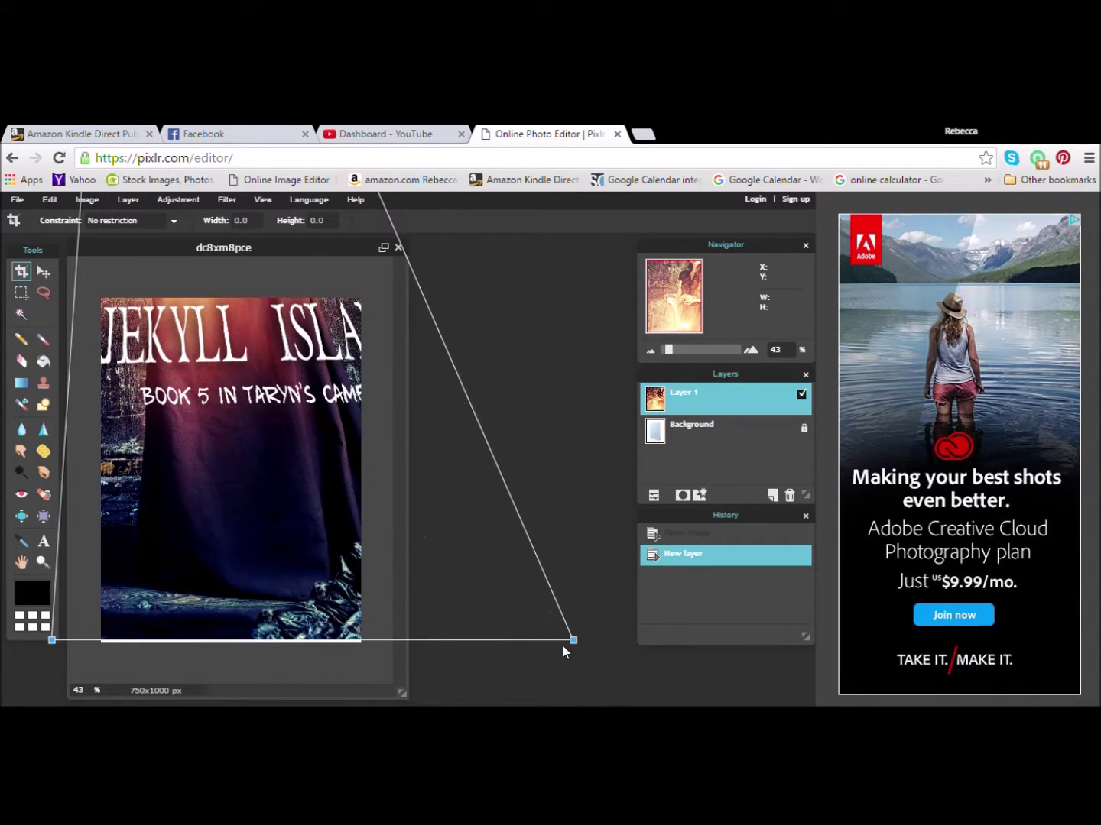
{"action": "left_click_drag", "start_coordinate": [574, 641], "coordinate": [352, 369]}
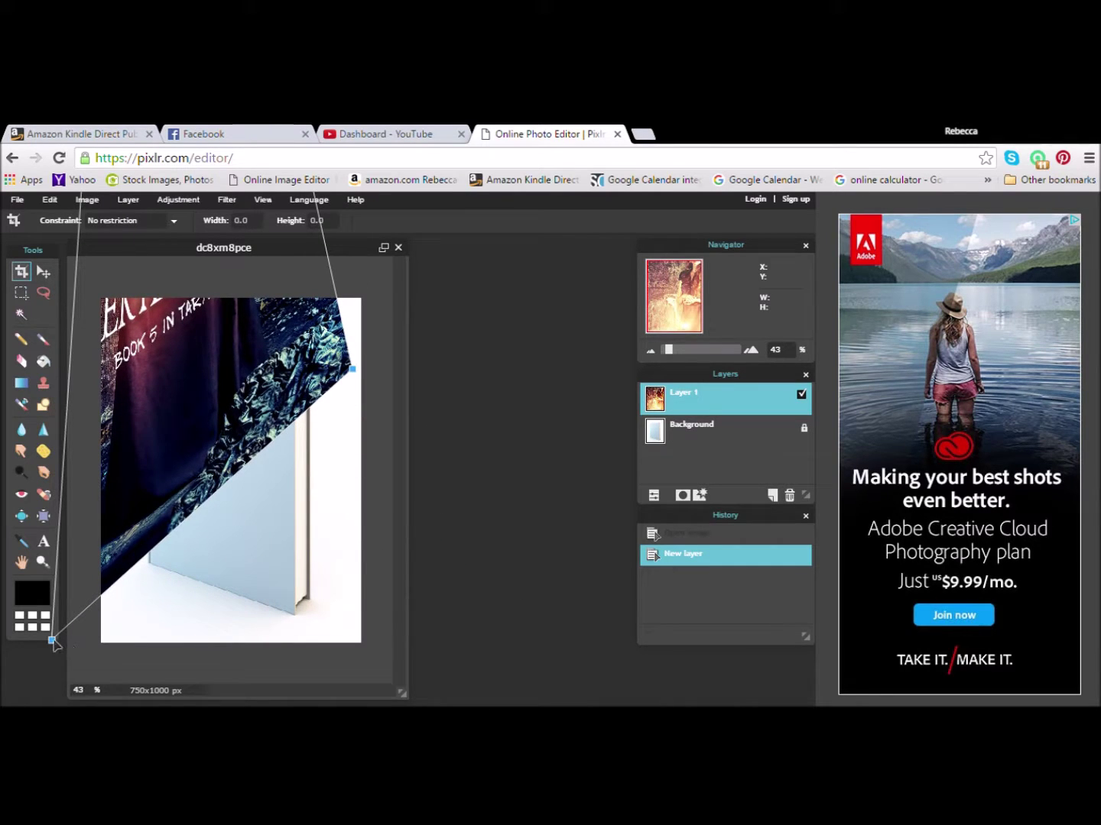
{"action": "left_click_drag", "start_coordinate": [51, 640], "coordinate": [301, 680]}
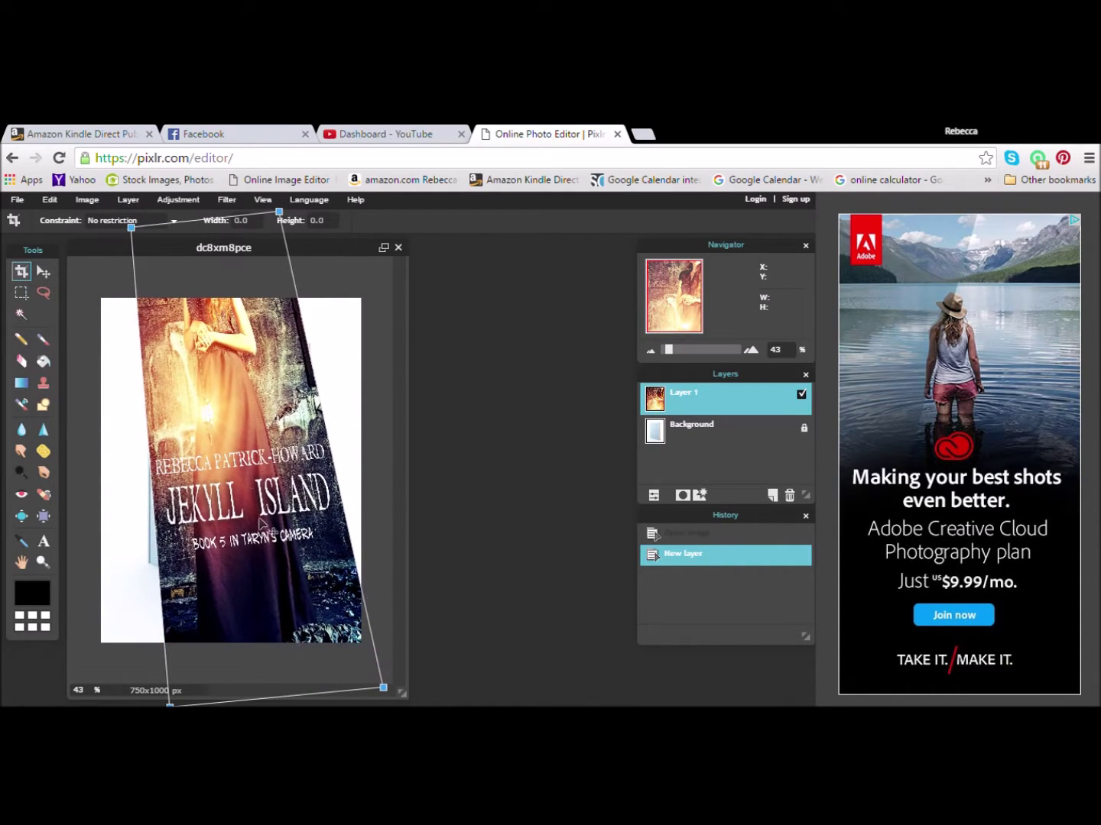
Fine-tune the cover's corners to match the front face of the book exactly.
{"action": "left_click_drag", "start_coordinate": [132, 228], "coordinate": [134, 448]}
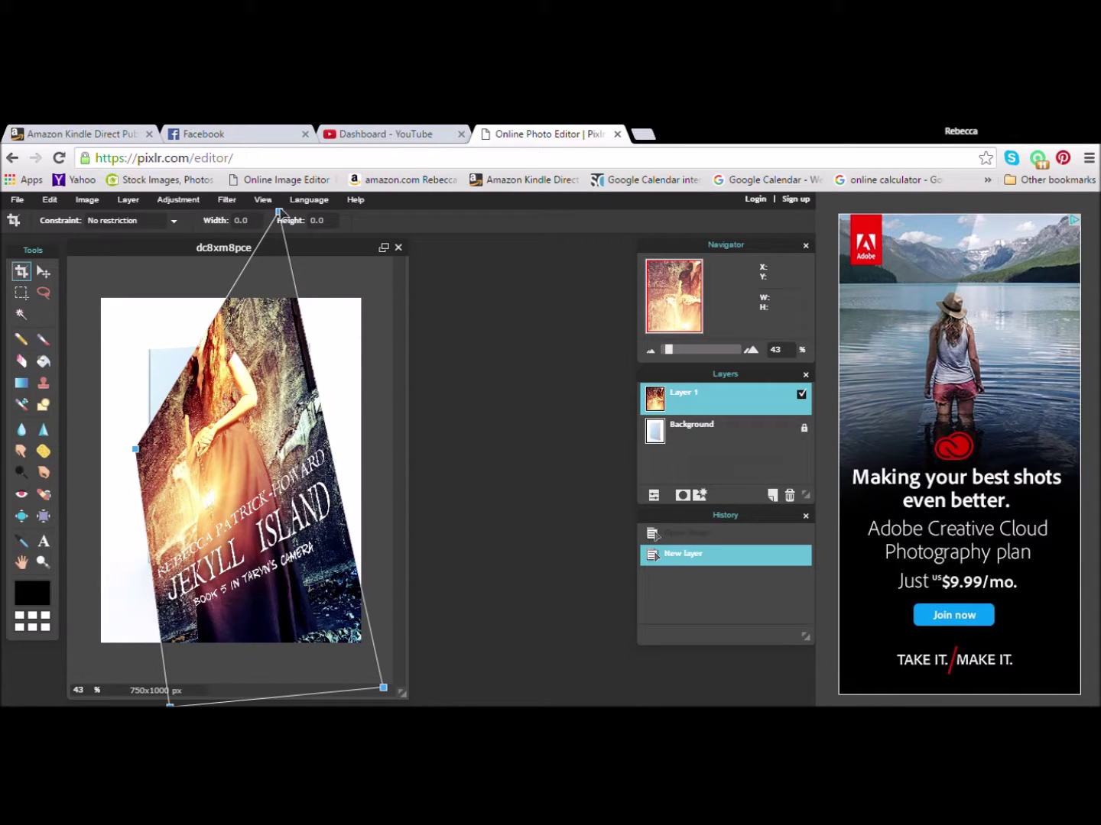
{"action": "left_click_drag", "start_coordinate": [279, 211], "coordinate": [273, 410]}
{"action": "left_click_drag", "start_coordinate": [204, 464], "coordinate": [217, 361]}
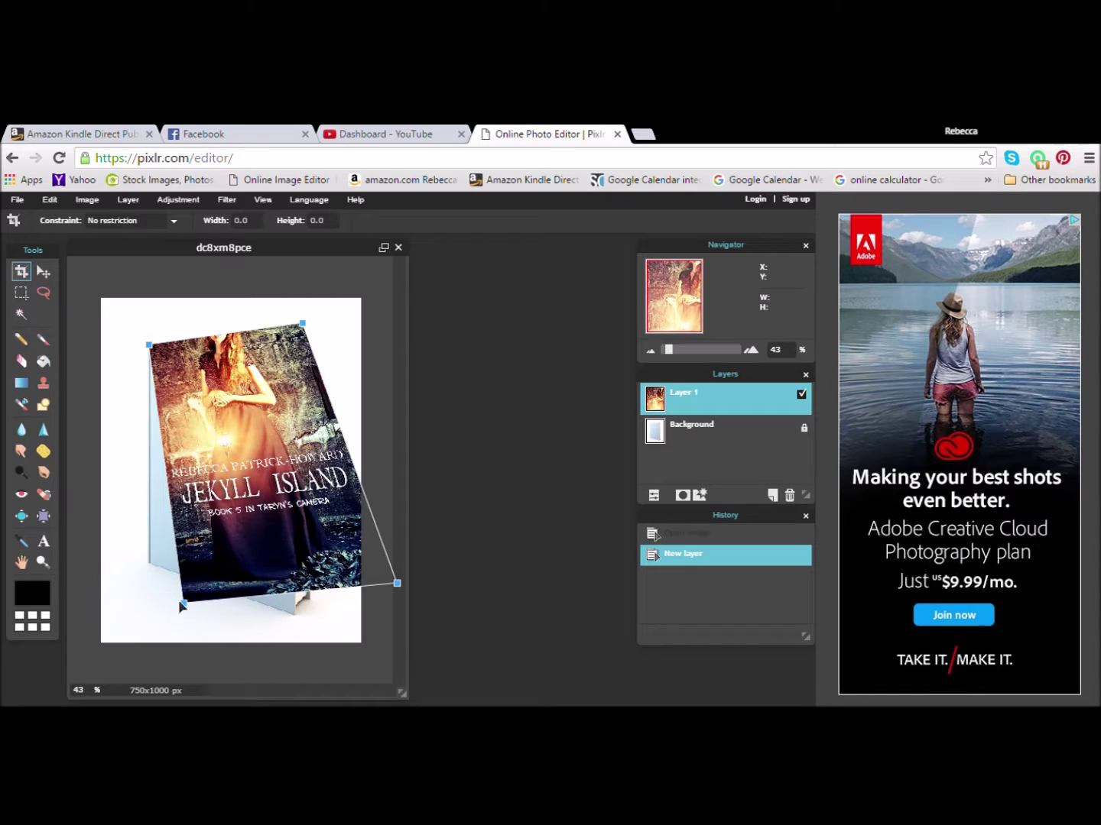
{"action": "left_click_drag", "start_coordinate": [183, 605], "coordinate": [149, 565]}
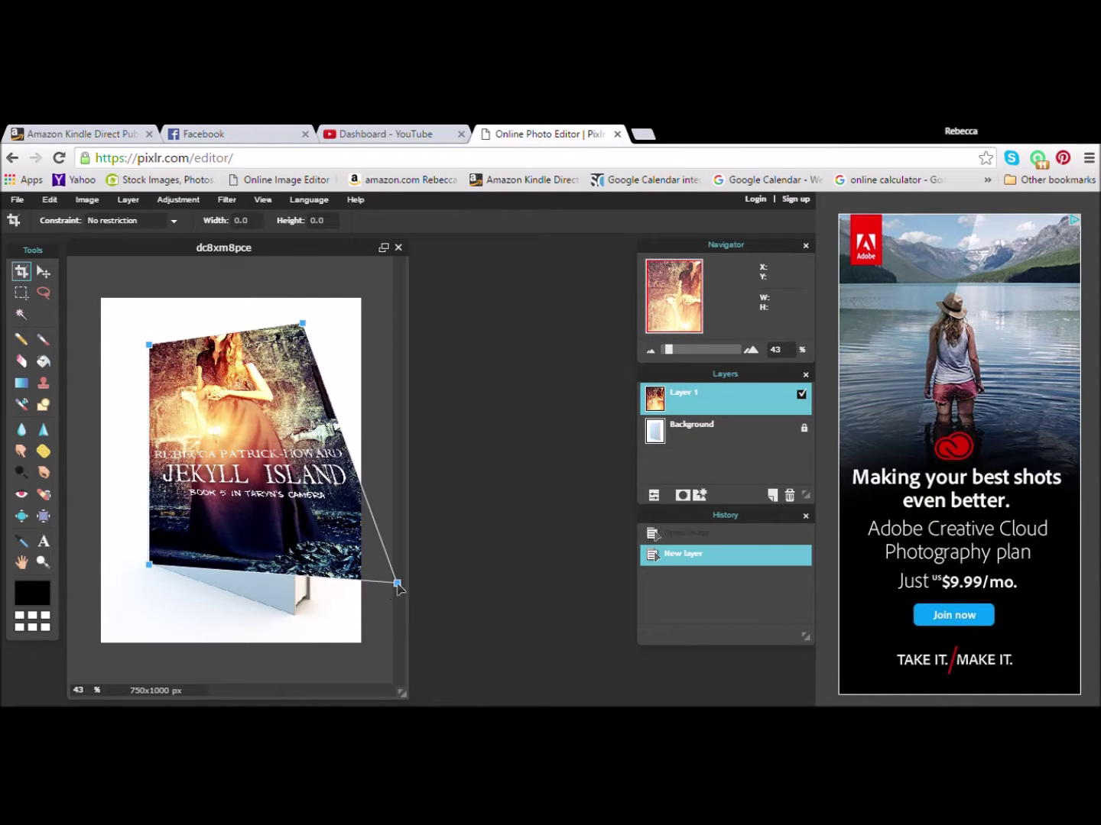
{"action": "left_click_drag", "start_coordinate": [396, 584], "coordinate": [298, 620]}
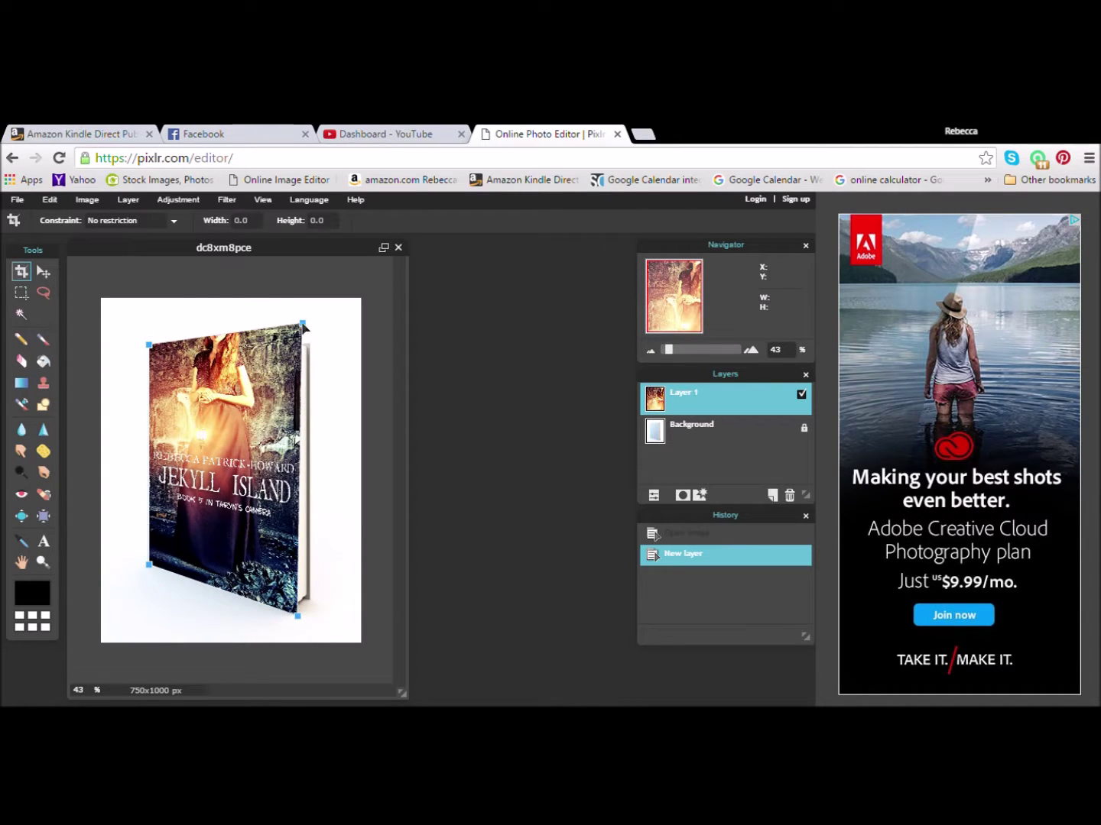
{"action": "mouse_move", "coordinate": [303, 325]}
{"action": "left_mouse_down"}
{"action": "mouse_move", "coordinate": [288, 361]}
{"action": "mouse_move", "coordinate": [299, 346]}
{"action": "left_mouse_up"}
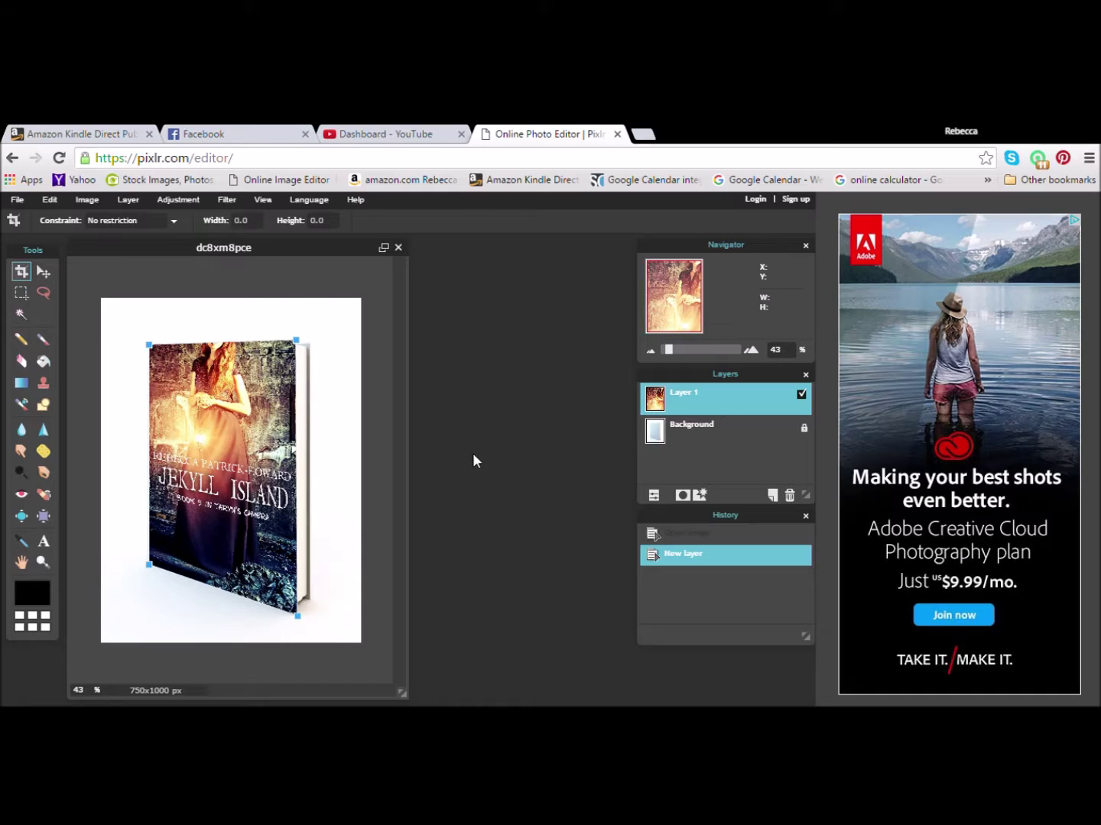
{"action": "left_click", "coordinate": [18, 201]}
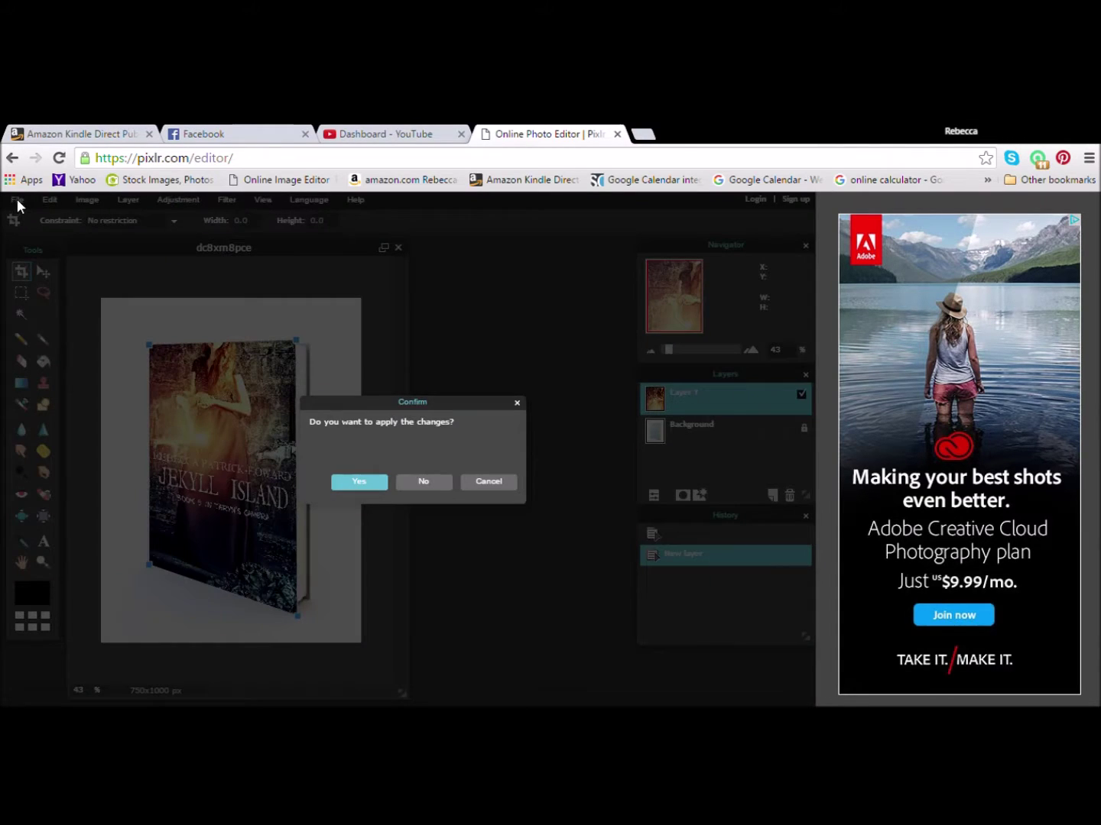
Apply the distortion and save the image as a JPEG named 'jekyll island 3d'.
{"action": "left_click", "coordinate": [370, 486]}
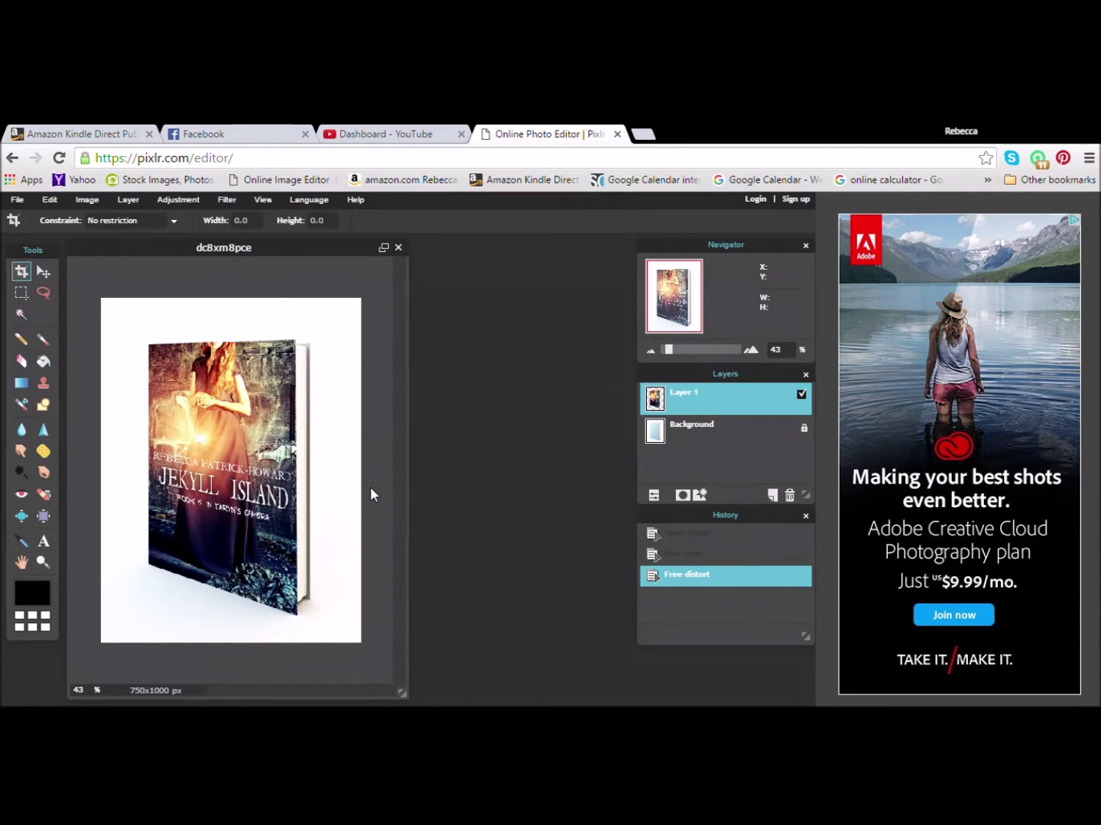
{"action": "left_click", "coordinate": [14, 202]}
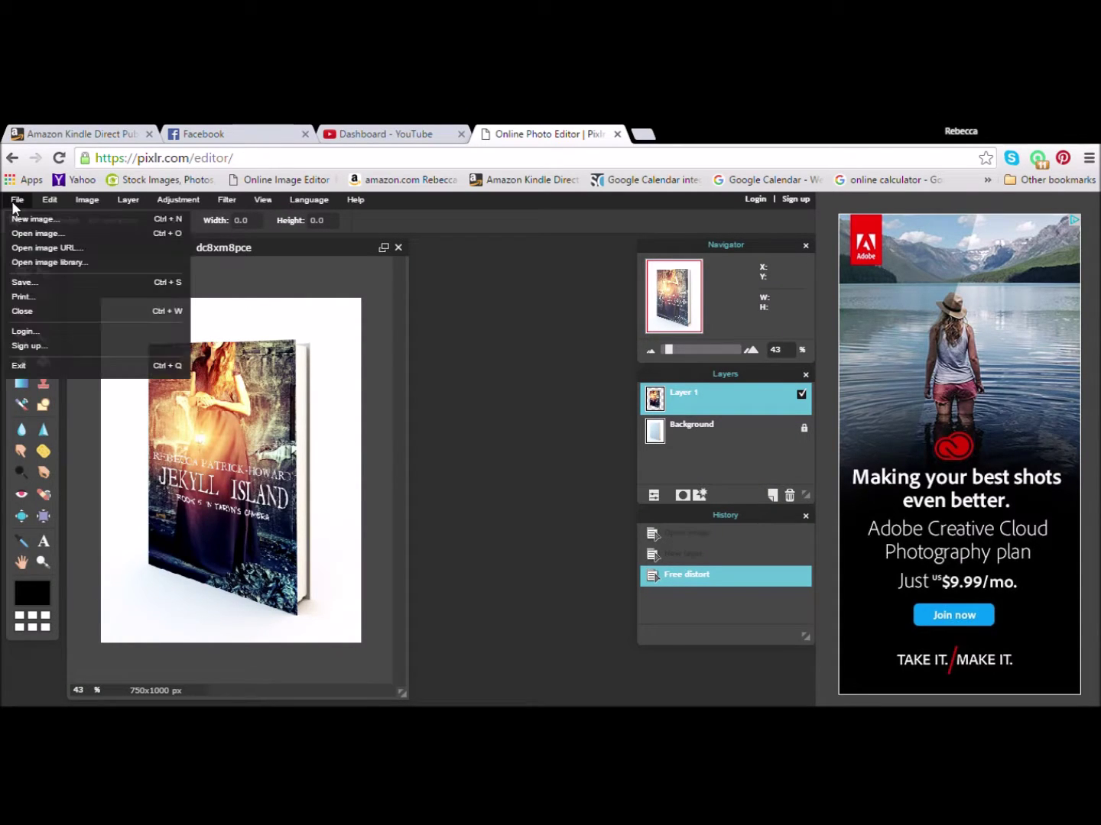
{"action": "left_click", "coordinate": [34, 284]}
{"action": "left_click", "coordinate": [632, 572]}
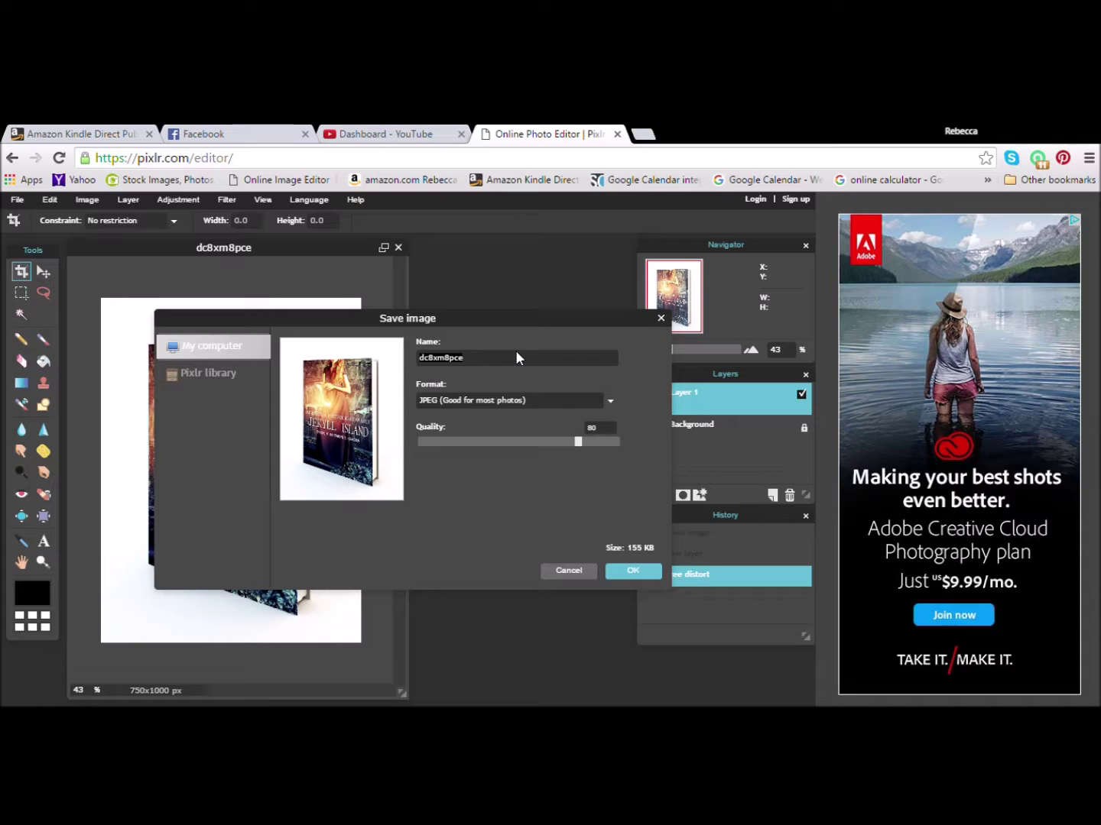
{"action": "type", "text": "jekyll island 3d"}
{"action": "left_click", "coordinate": [625, 573]}
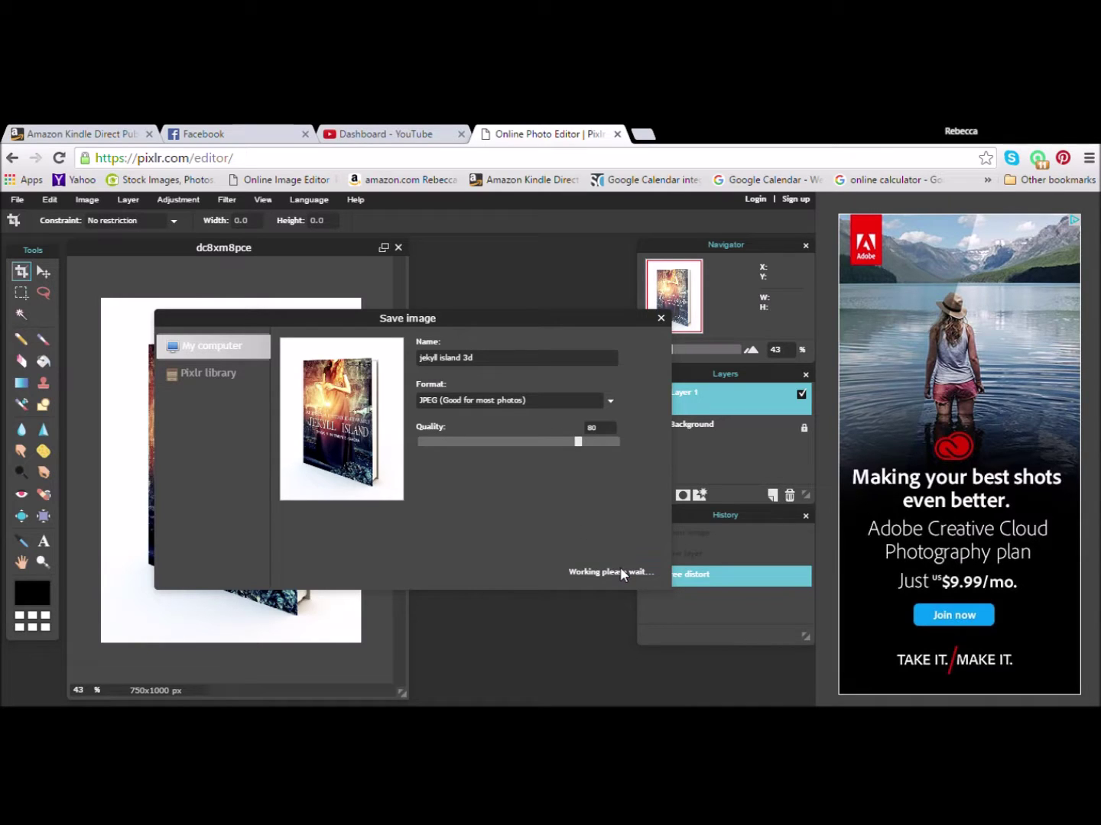